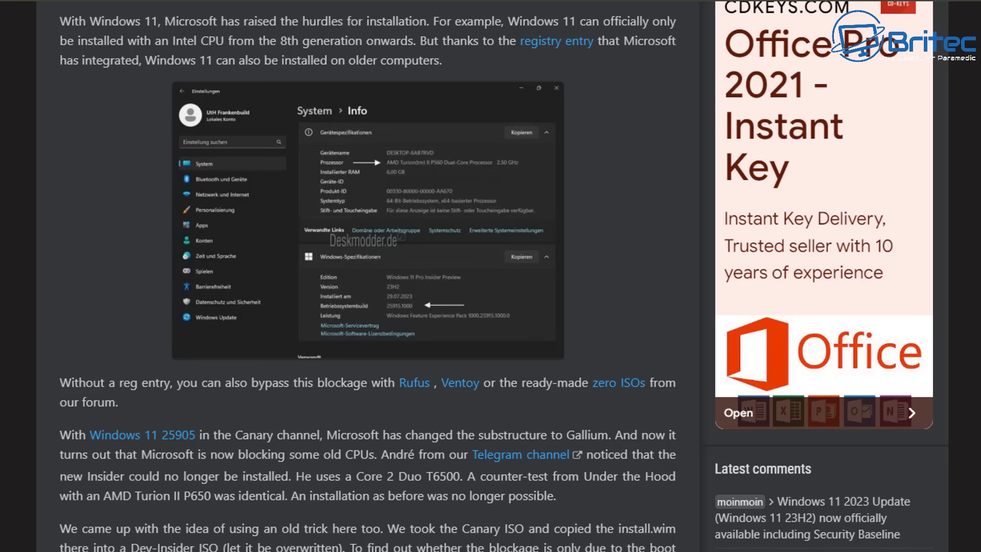
# Scroll through the Deskmodder article on build 25905 blocking old CPUs and the install.wim workaround
pyautogui.scroll(-2, 490, 276)
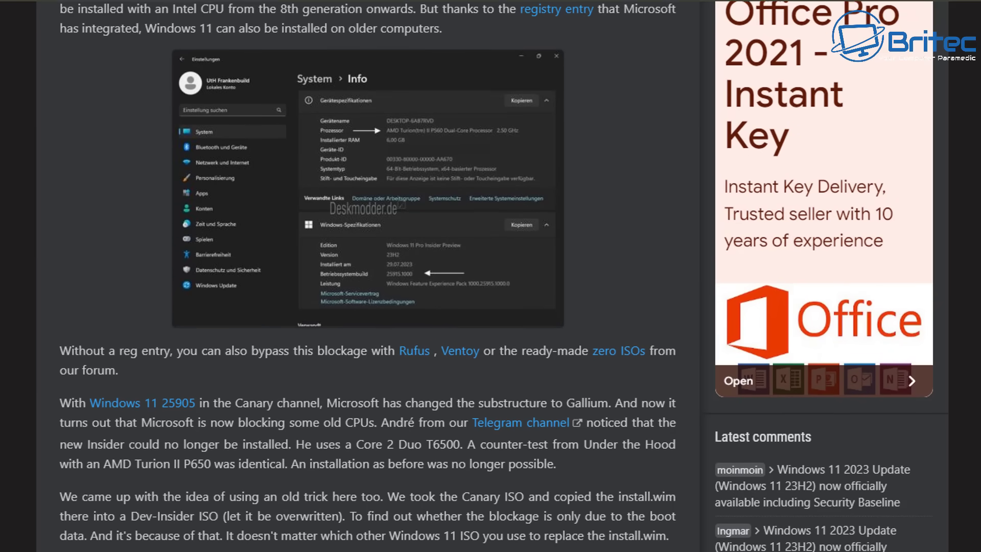
pyautogui.scroll(-3, 491, 276)
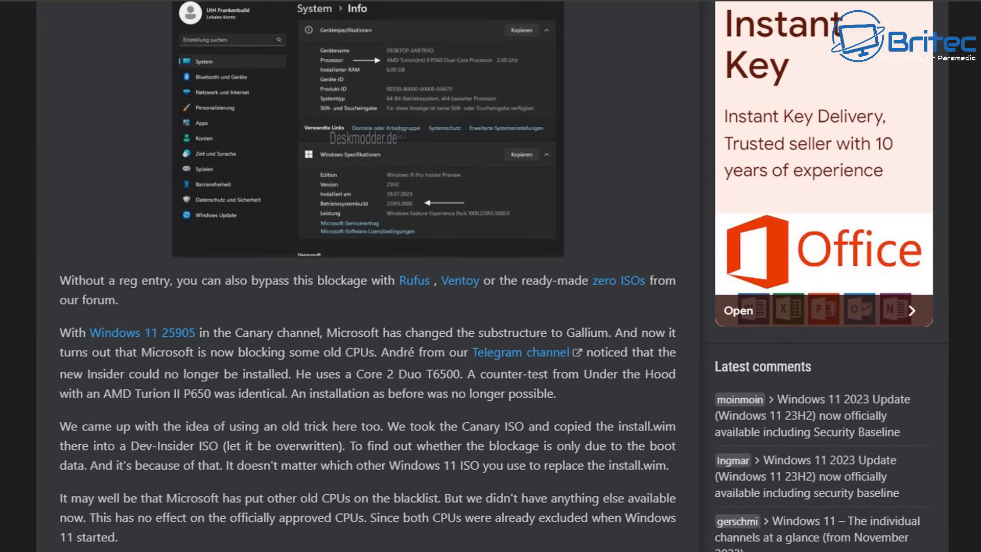
pyautogui.scroll(-3, 490, 276)
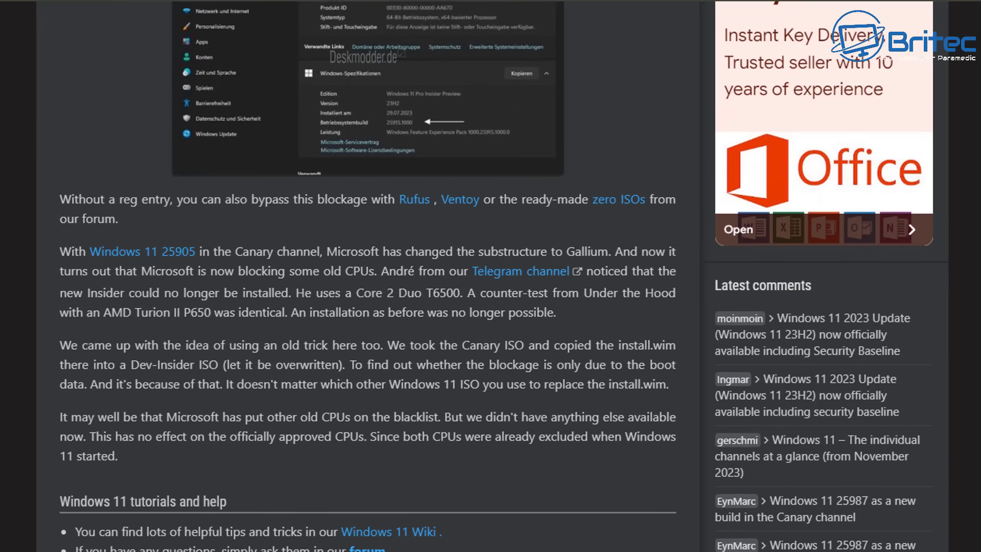
pyautogui.scroll(-3, 491, 276)
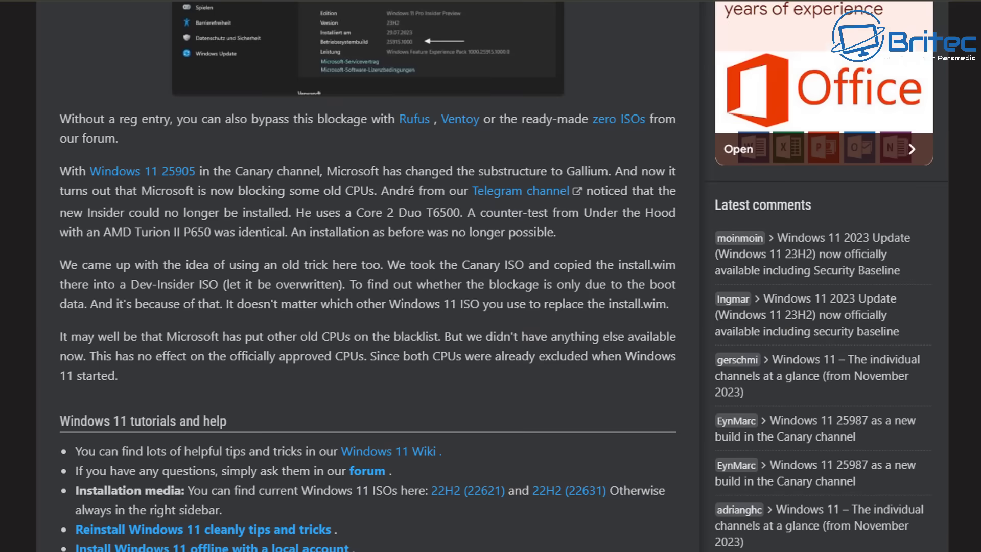
pyautogui.scroll(-3, 490, 276)
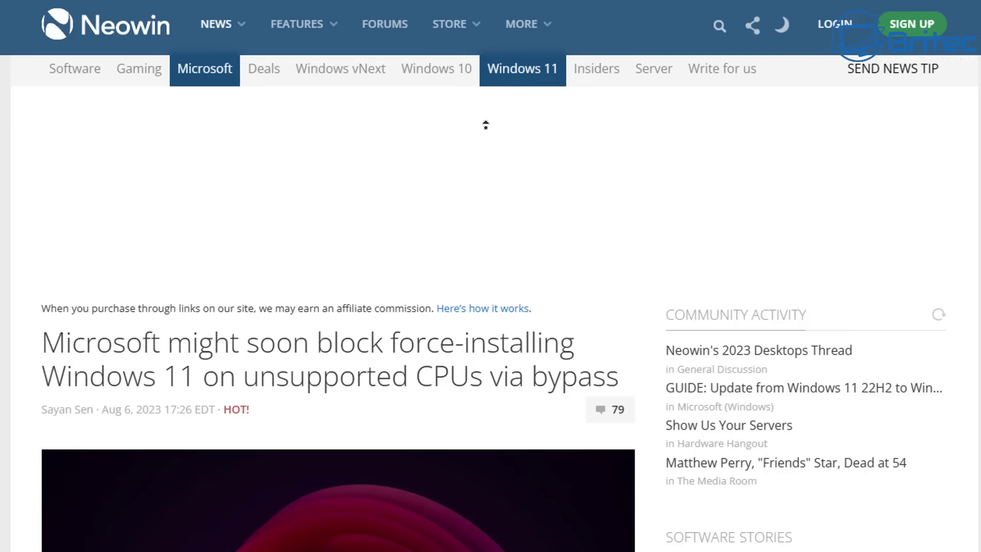
# Launch the Windows 11 Installation Assistant downloaded from Microsoft's page
pyautogui.middleClick(485, 145)
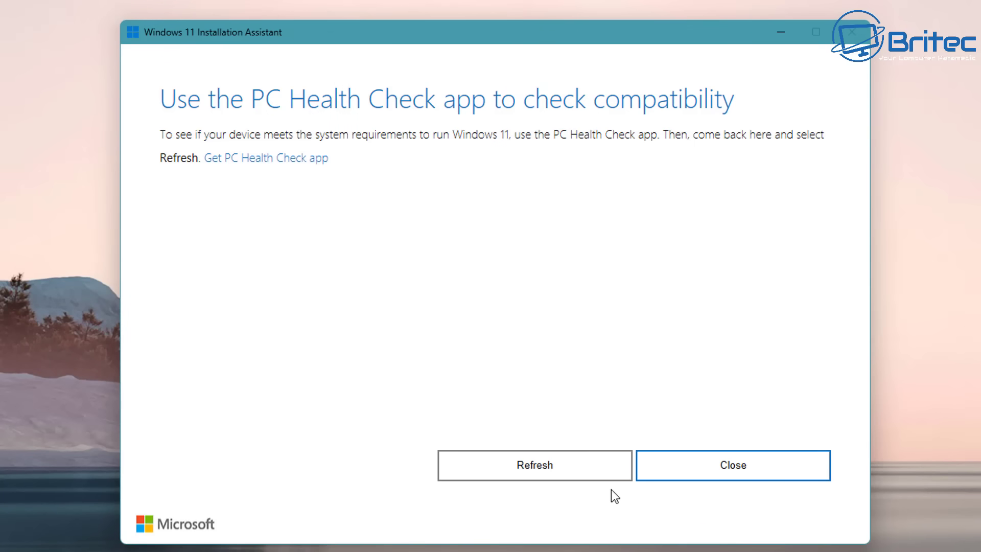
# Download the PC Health Check installer, accept its licence terms, install it and launch the app
pyautogui.click(274, 167)
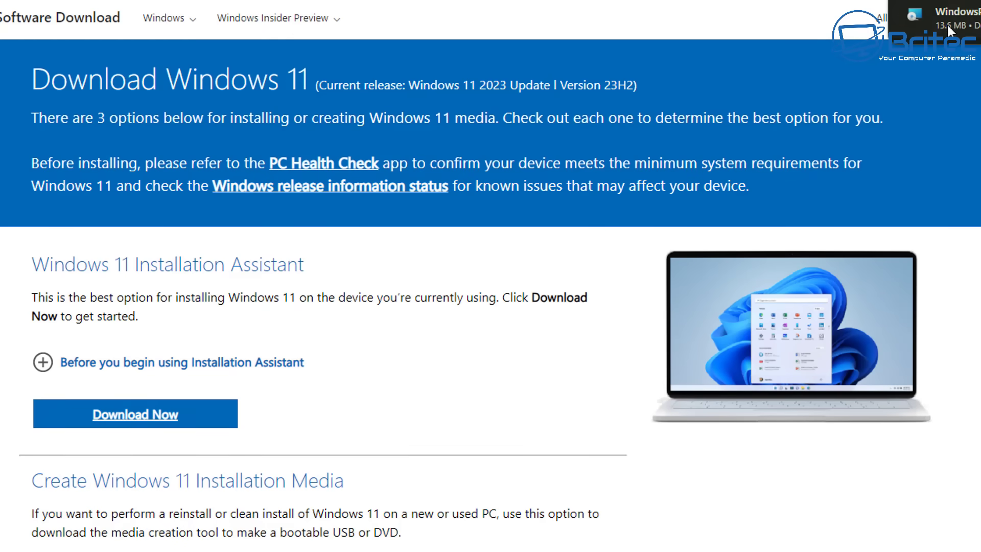
pyautogui.click(947, 23)
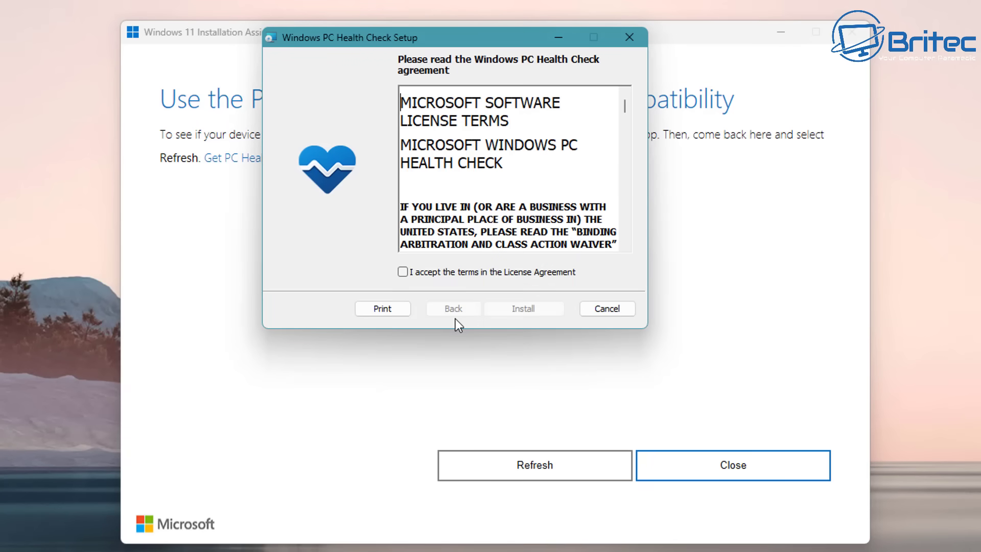
pyautogui.click(776, 31)
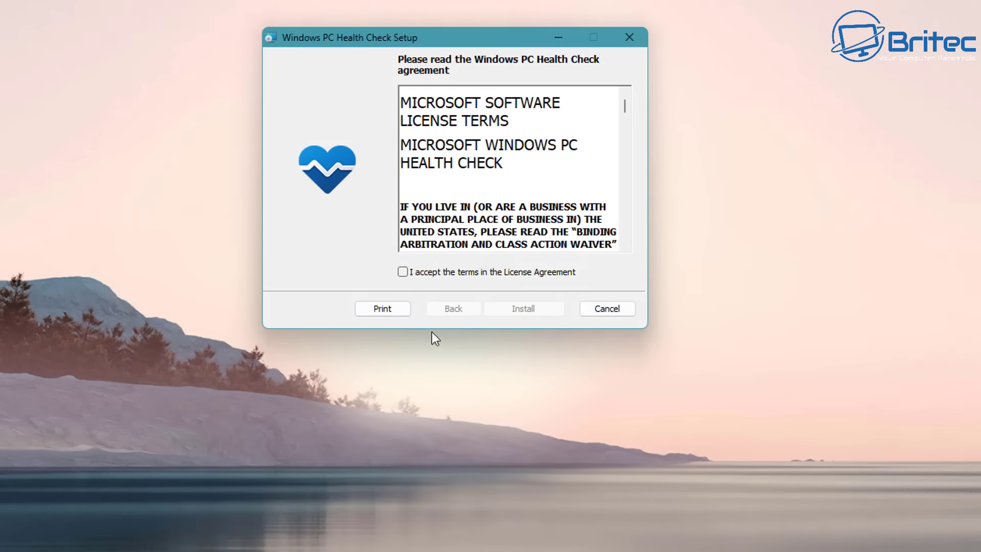
pyautogui.click(411, 275)
pyautogui.click(518, 309)
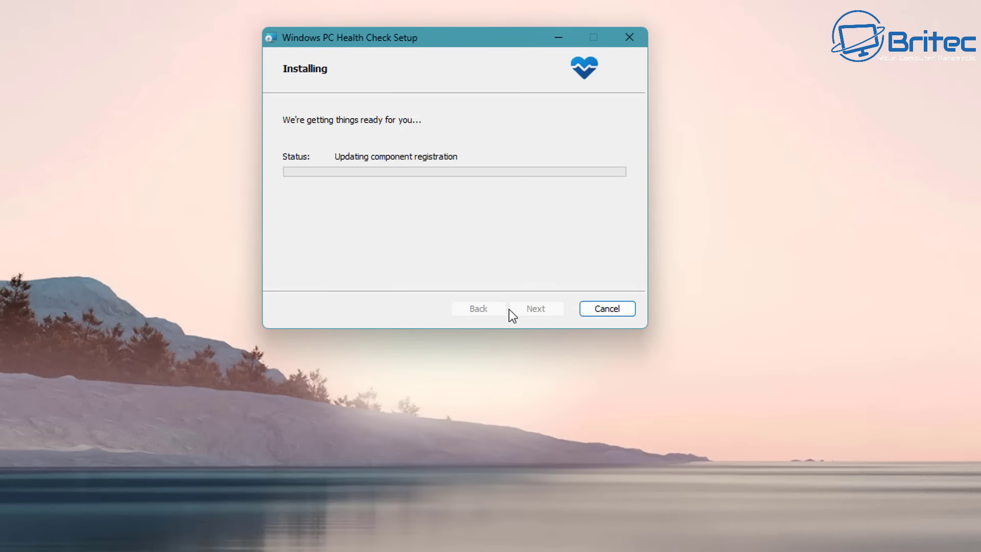
pyautogui.click(529, 311)
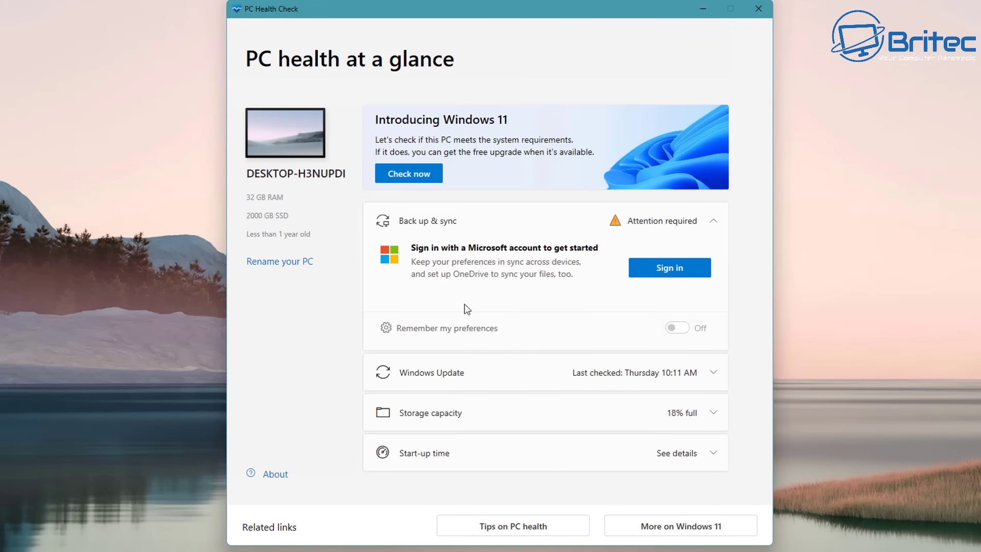
# Run the Windows 11 check, review all requirement results, then expand the Windows Update details
pyautogui.click(420, 179)
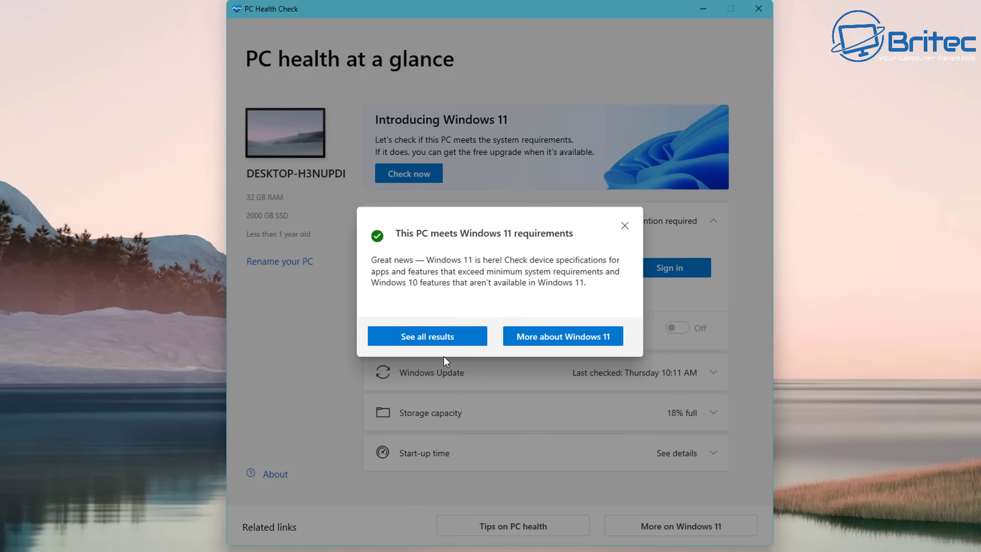
pyautogui.click(438, 337)
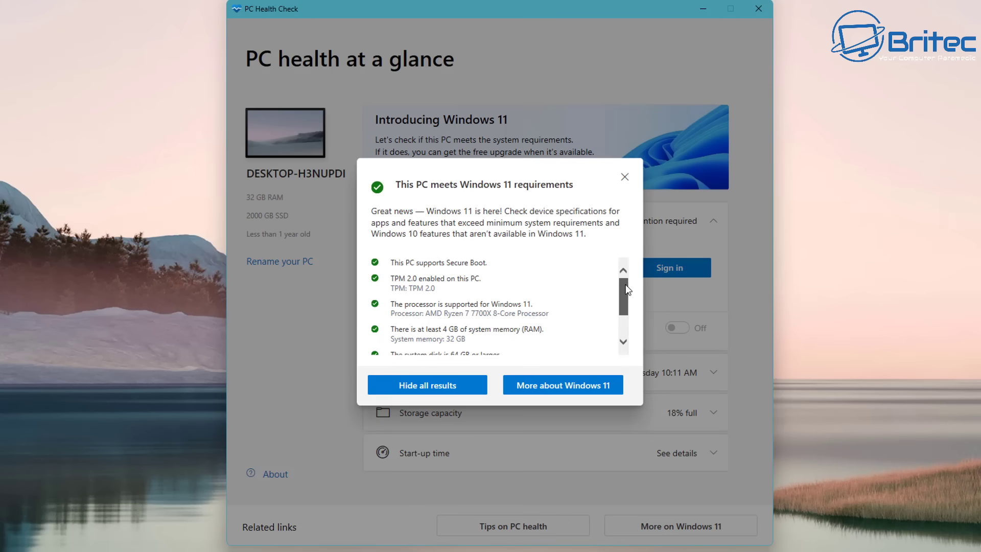
pyautogui.click(624, 343)
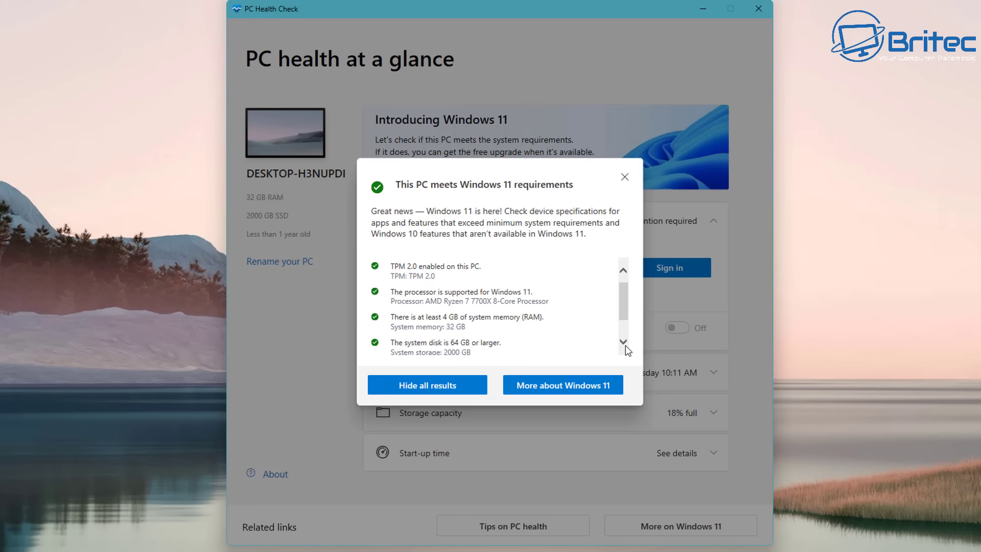
pyautogui.click(623, 342)
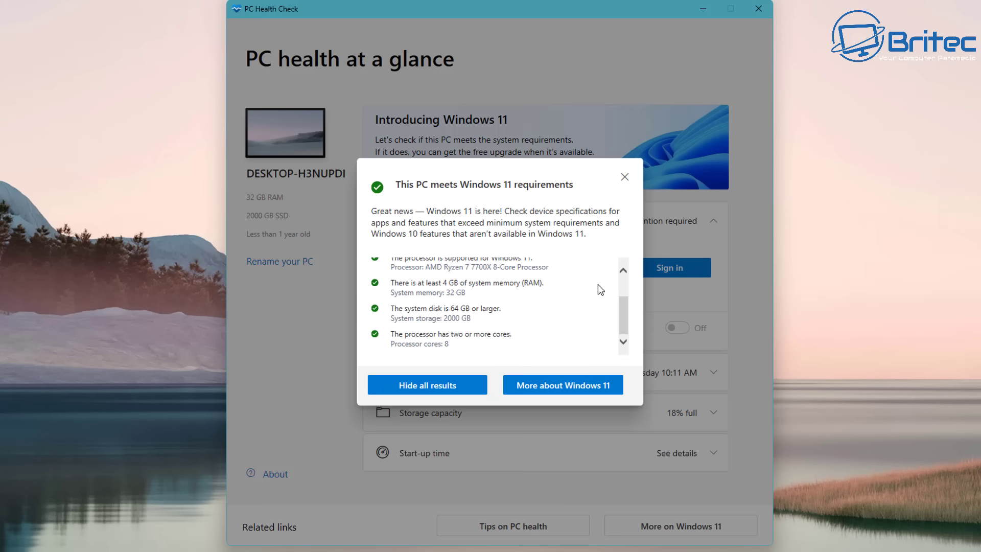
pyautogui.click(623, 270)
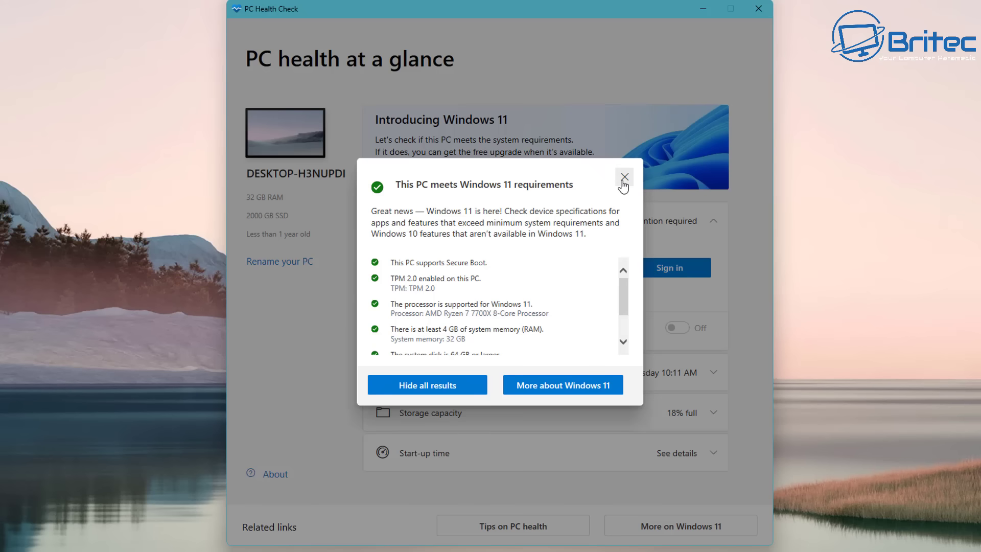
pyautogui.click(625, 177)
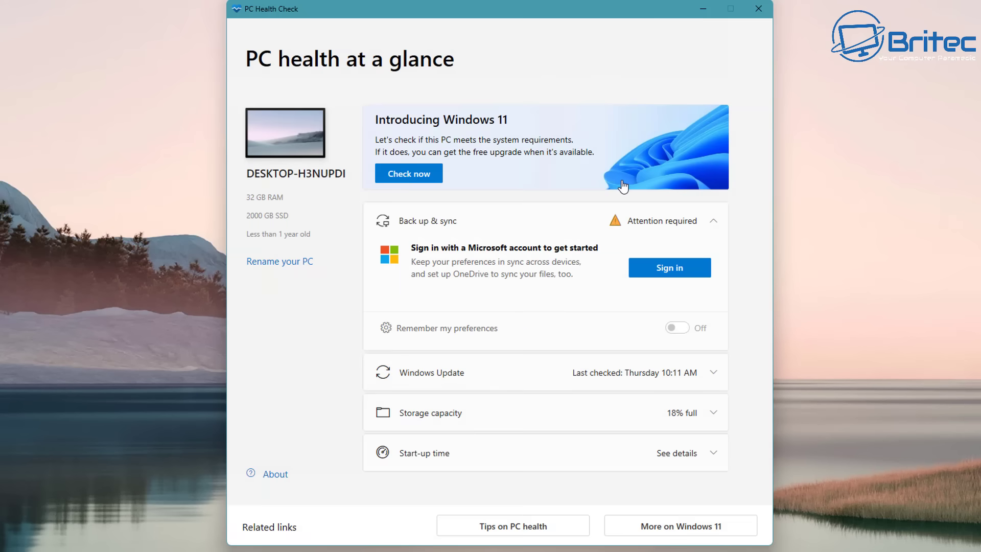
pyautogui.click(716, 374)
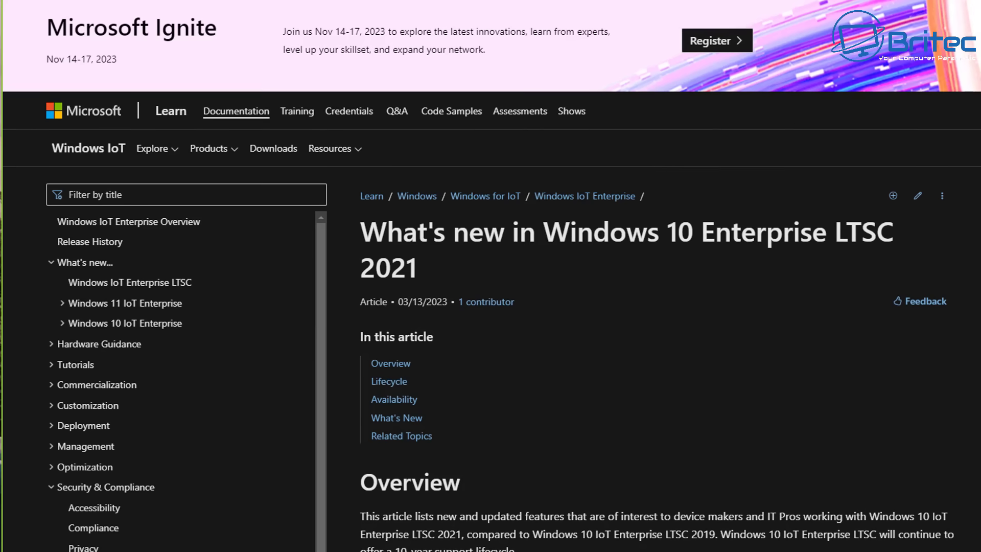
# Scroll the Windows 10 IoT Enterprise LTSC 2021 article past Lifecycle and Availability to What's New
pyautogui.scroll(-2, 490, 275)
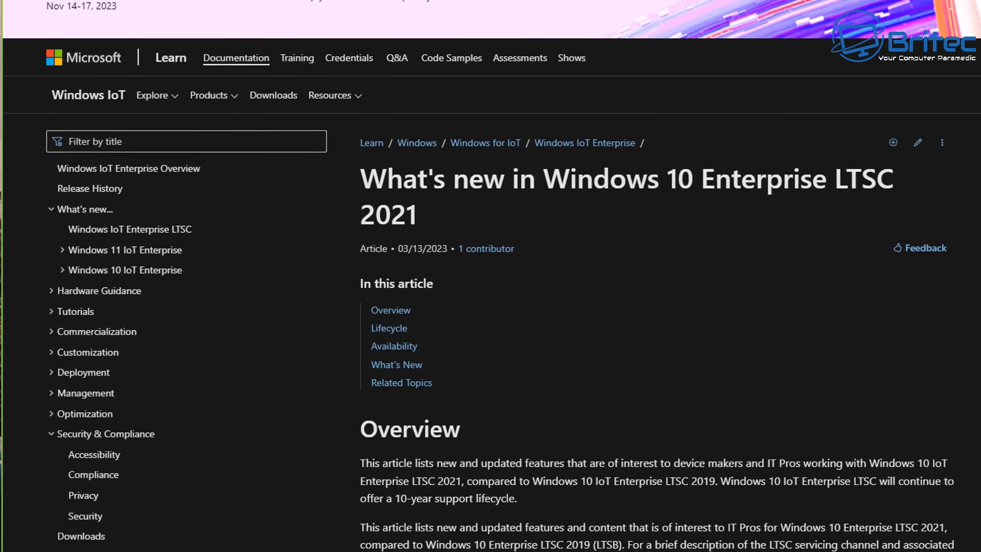
pyautogui.scroll(-2, 491, 276)
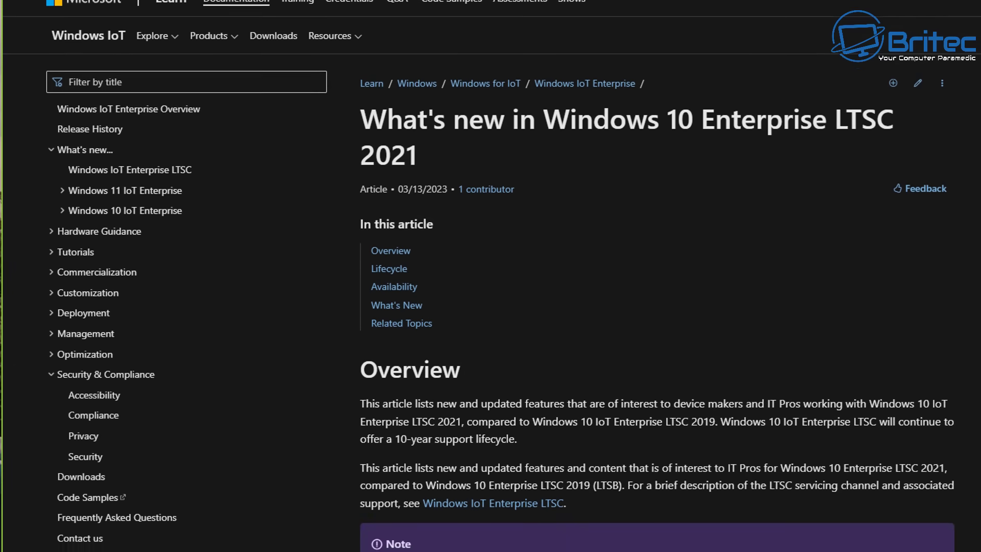
pyautogui.scroll(-2, 490, 276)
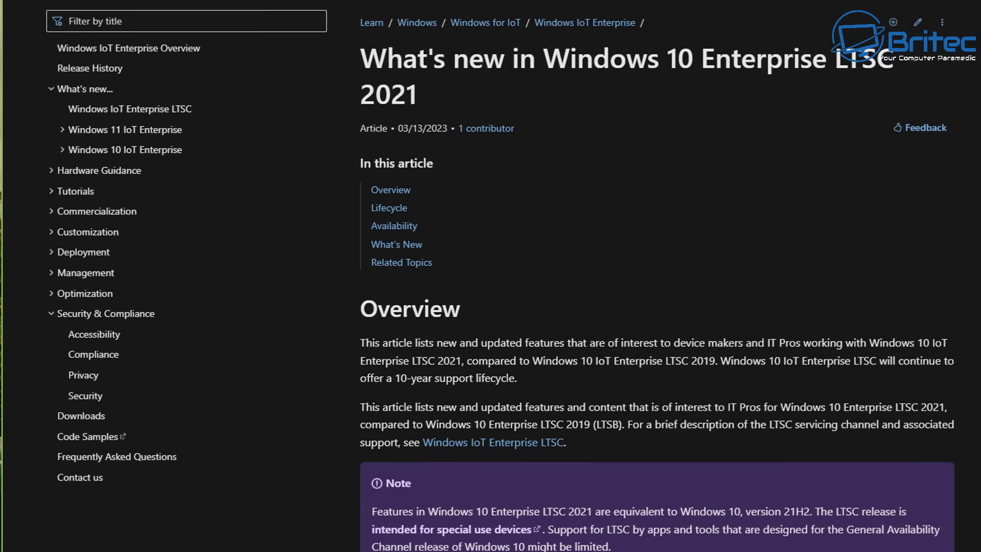
pyautogui.scroll(-2, 491, 276)
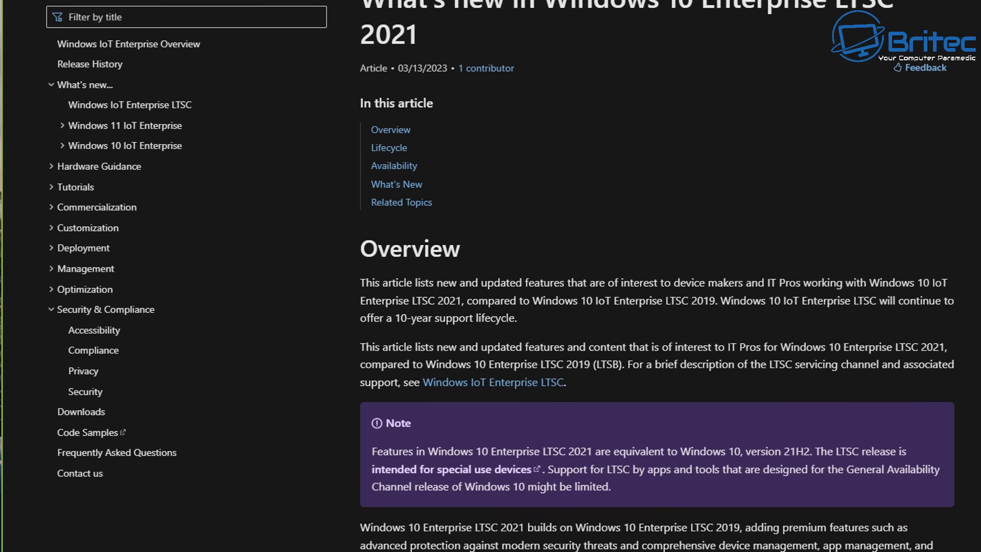
pyautogui.scroll(-2, 656, 276)
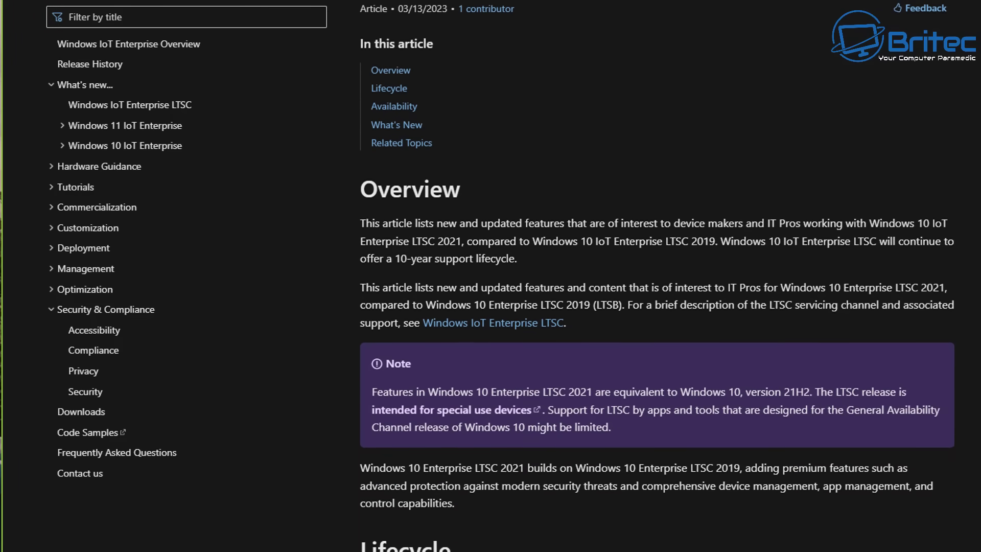
pyautogui.scroll(-2, 657, 275)
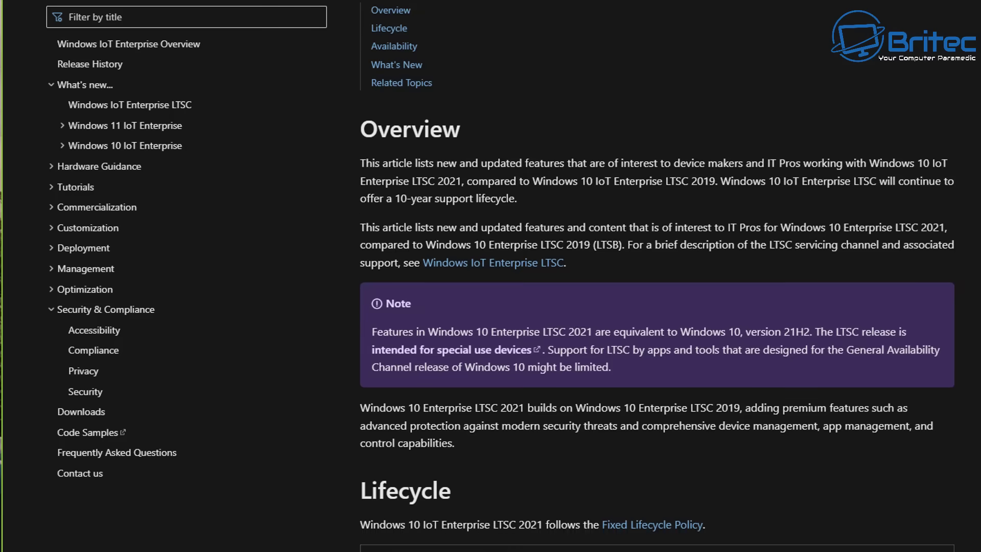
pyautogui.scroll(-2, 656, 276)
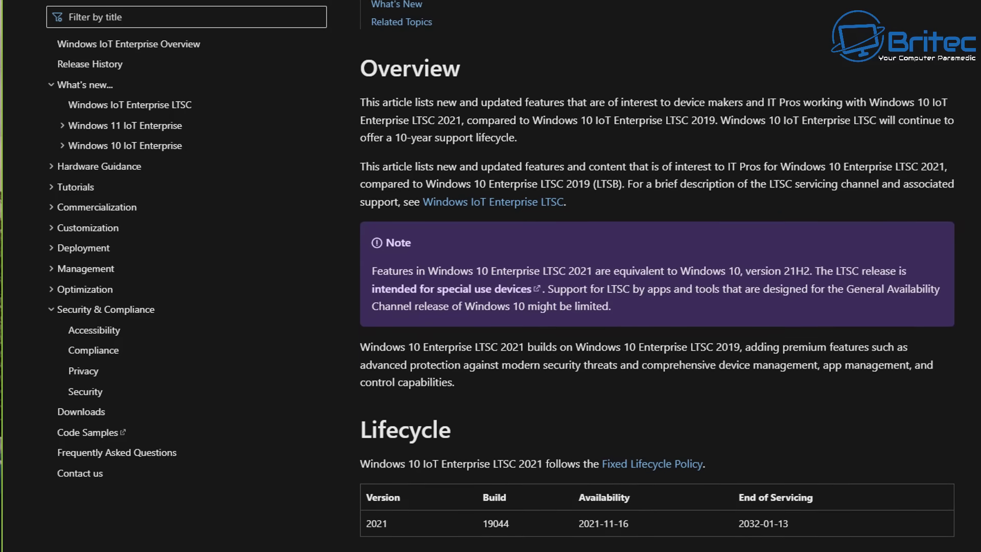
pyautogui.scroll(-2, 657, 276)
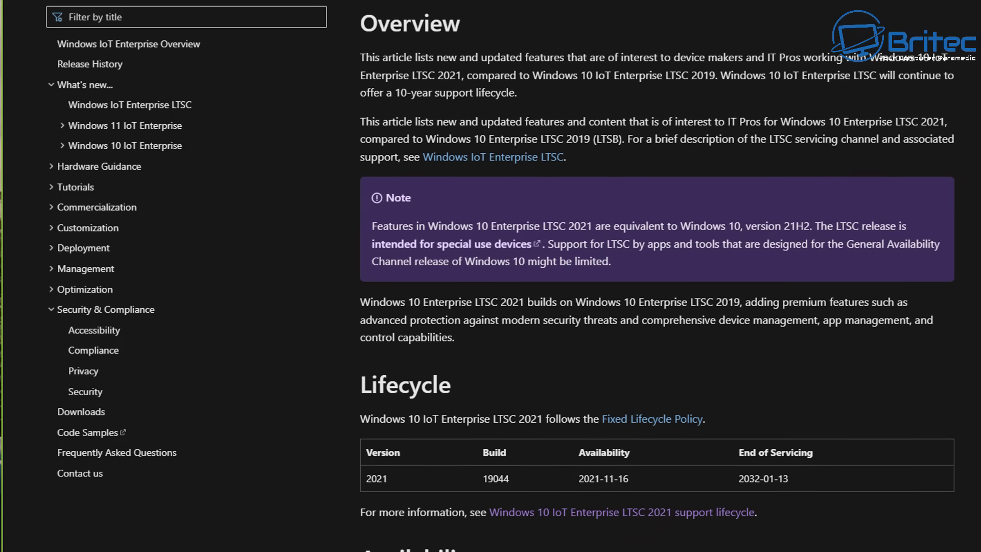
pyautogui.scroll(-1, 657, 277)
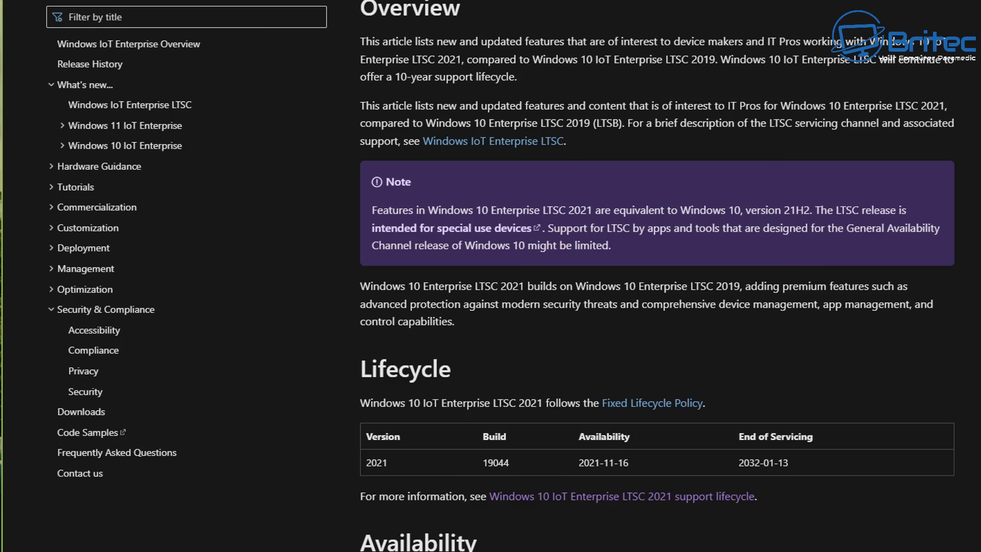
pyautogui.scroll(-1, 656, 275)
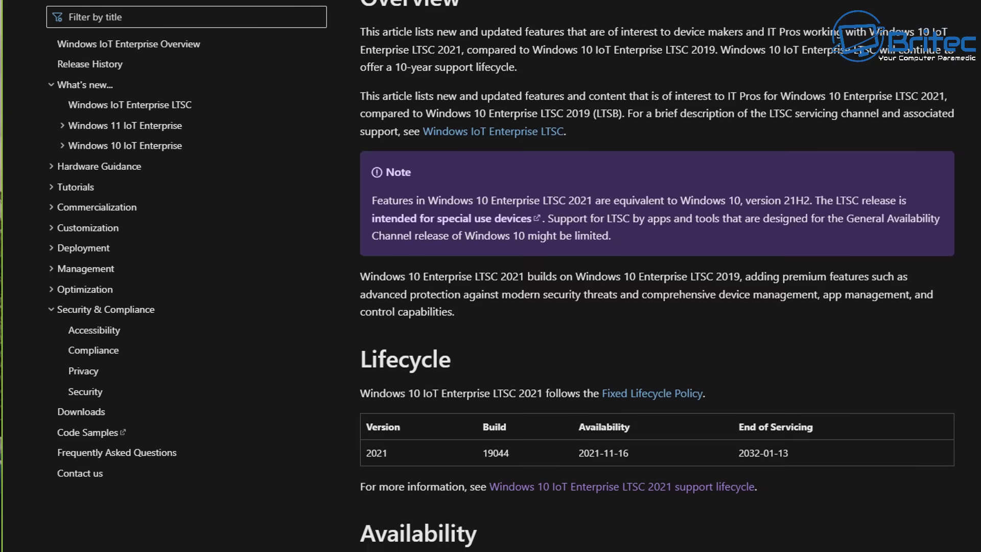
pyautogui.scroll(-1, 657, 276)
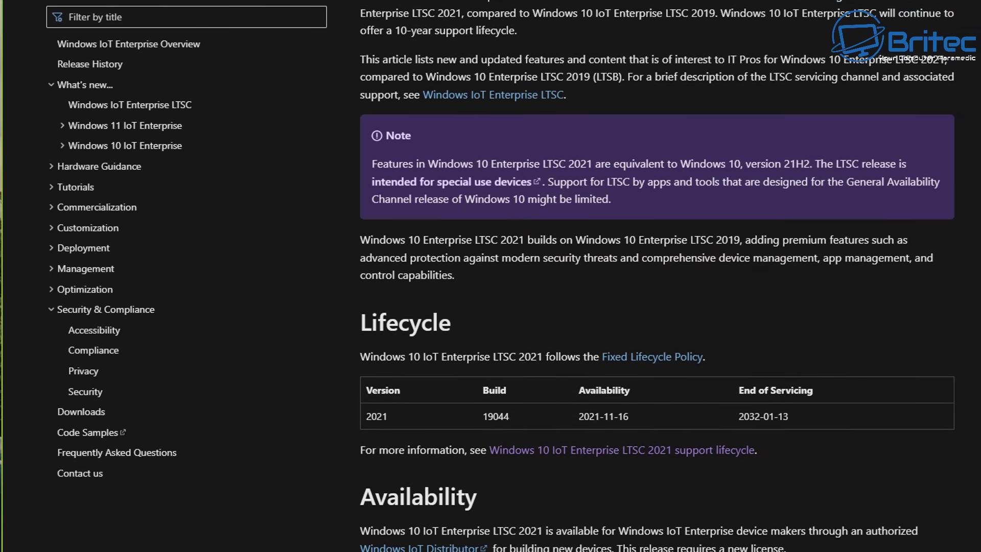
pyautogui.scroll(-1, 657, 275)
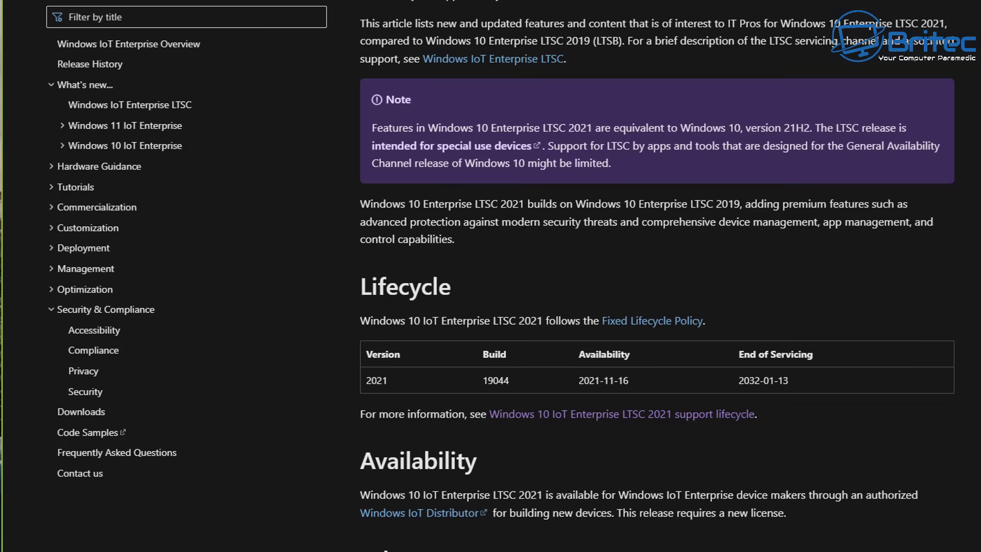
pyautogui.scroll(-1, 656, 276)
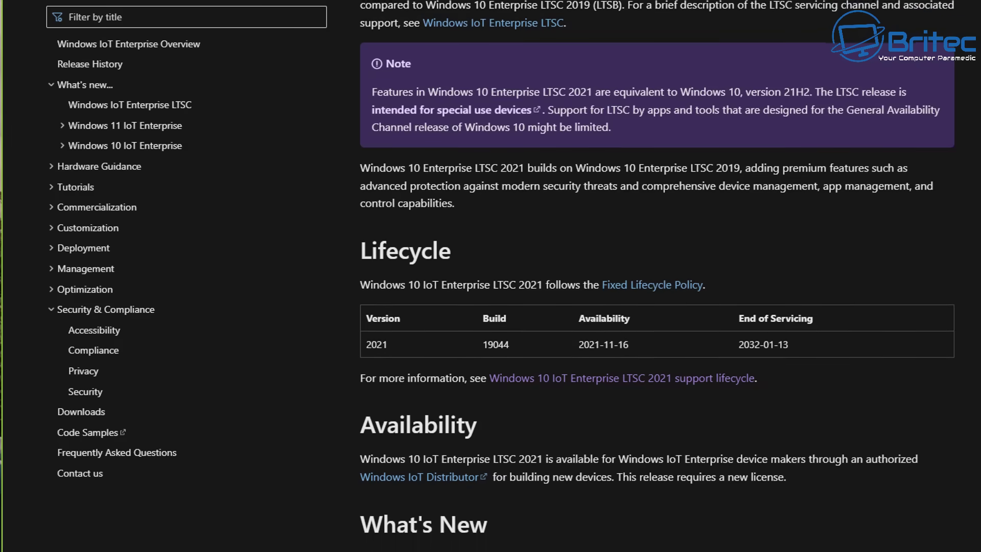
pyautogui.scroll(-1, 657, 277)
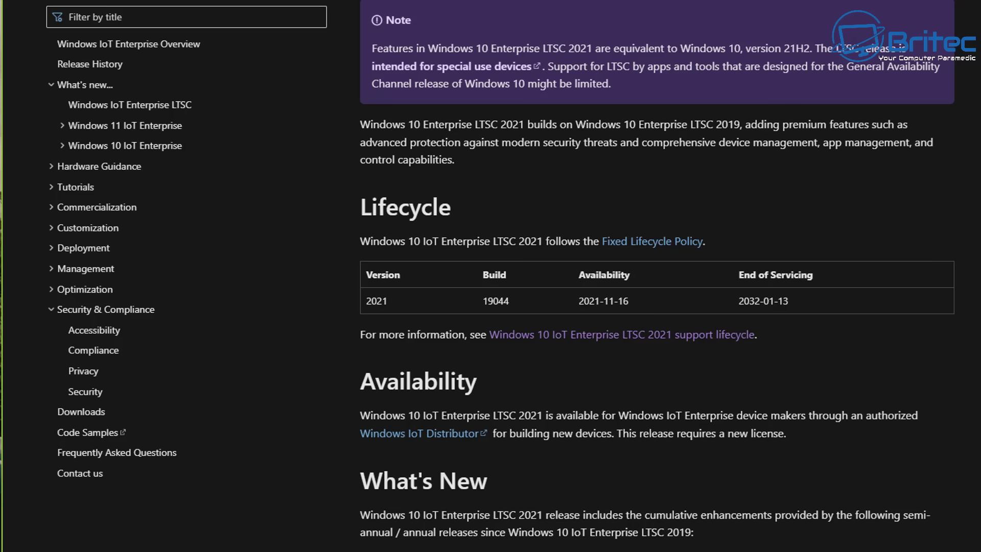
pyautogui.scroll(-1, 656, 277)
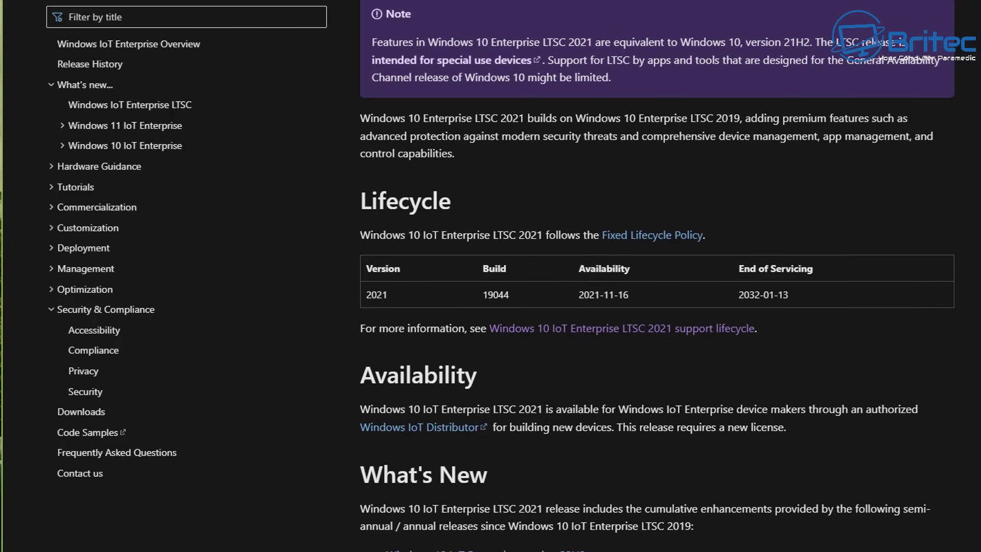
pyautogui.scroll(-1, 657, 276)
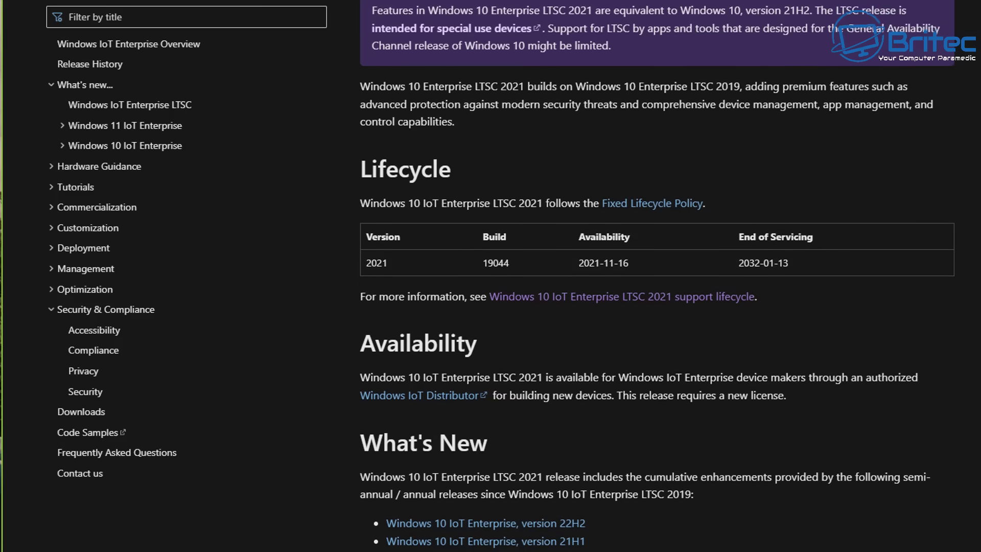
pyautogui.scroll(-1, 657, 276)
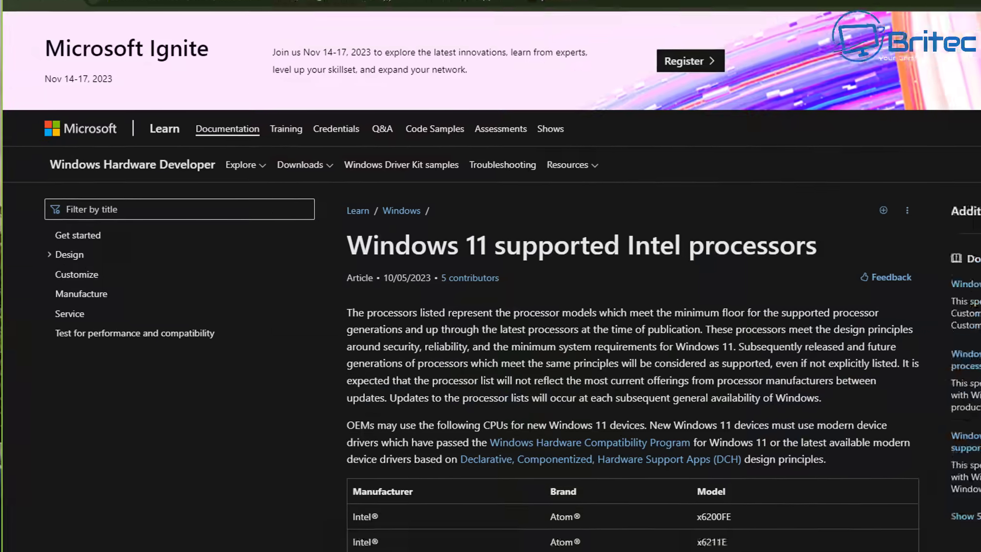
# Scroll the Windows 11 supported processor tables from the Intel Atom models down to AMD EPYC
pyautogui.scroll(-1, 490, 307)
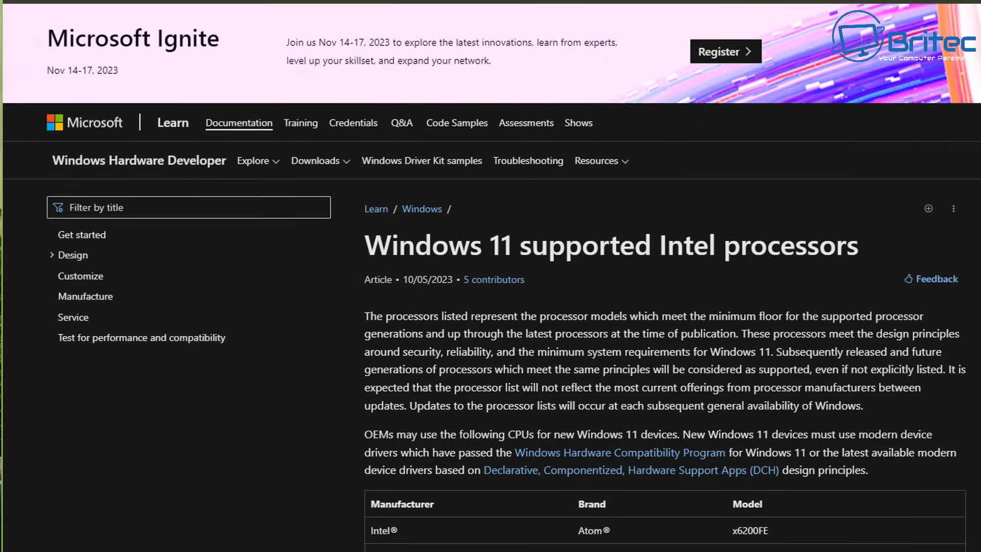
pyautogui.scroll(-1, 490, 306)
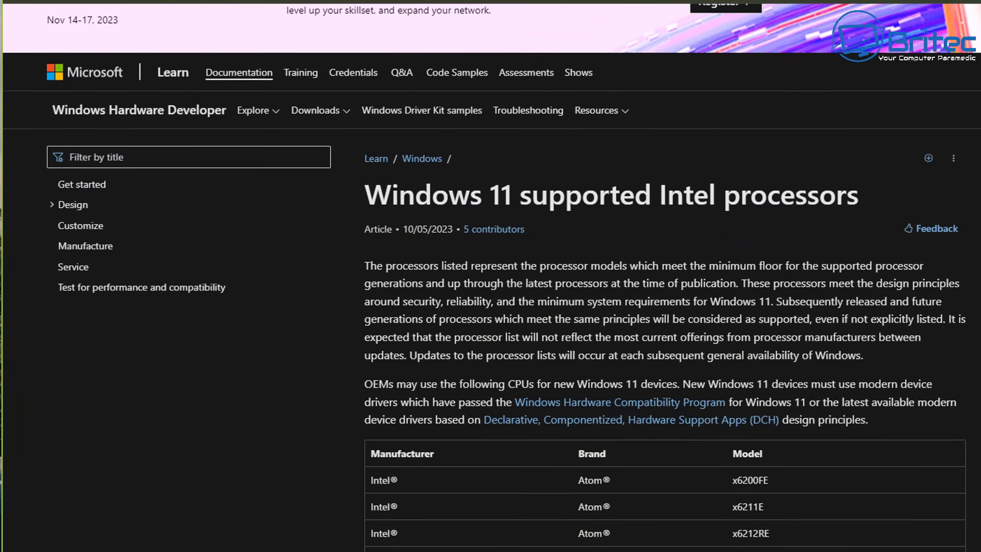
pyautogui.scroll(-1, 490, 306)
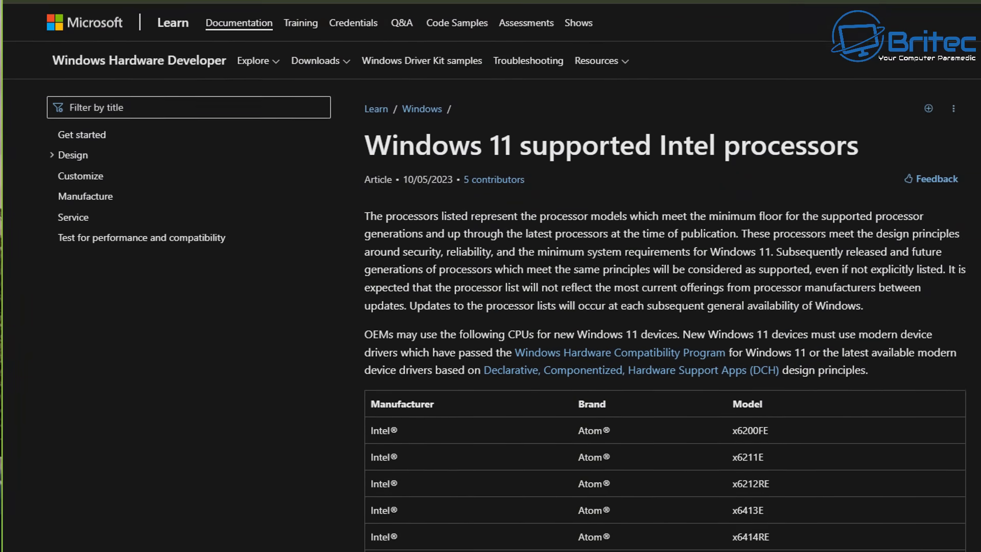
pyautogui.scroll(-1, 491, 306)
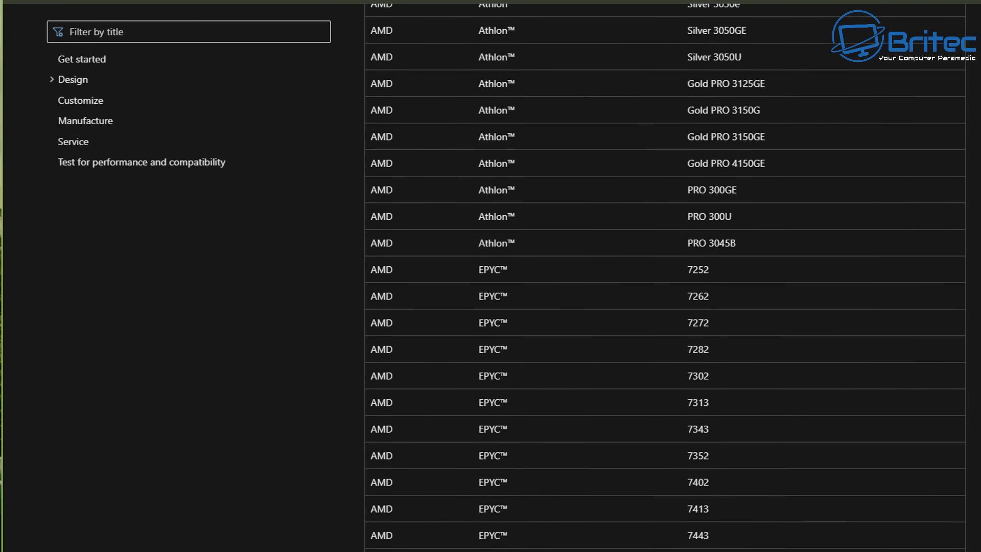
pyautogui.scroll(-3, 665, 276)
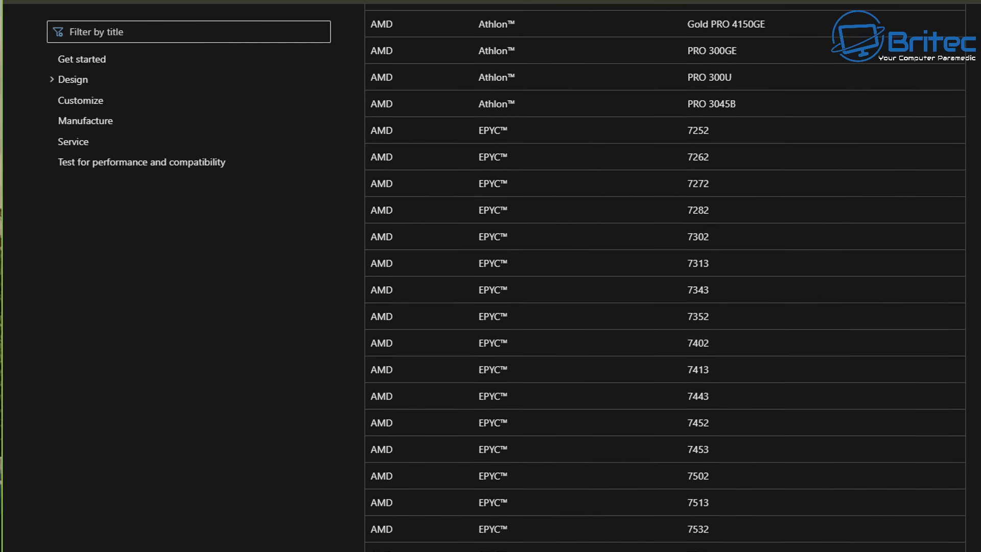
pyautogui.scroll(-3, 665, 276)
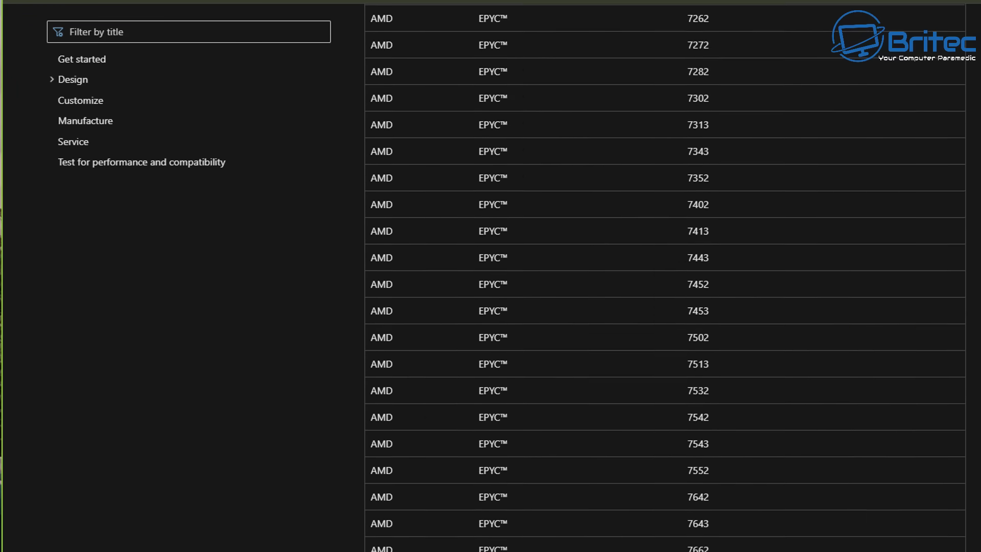
pyautogui.scroll(-3, 665, 276)
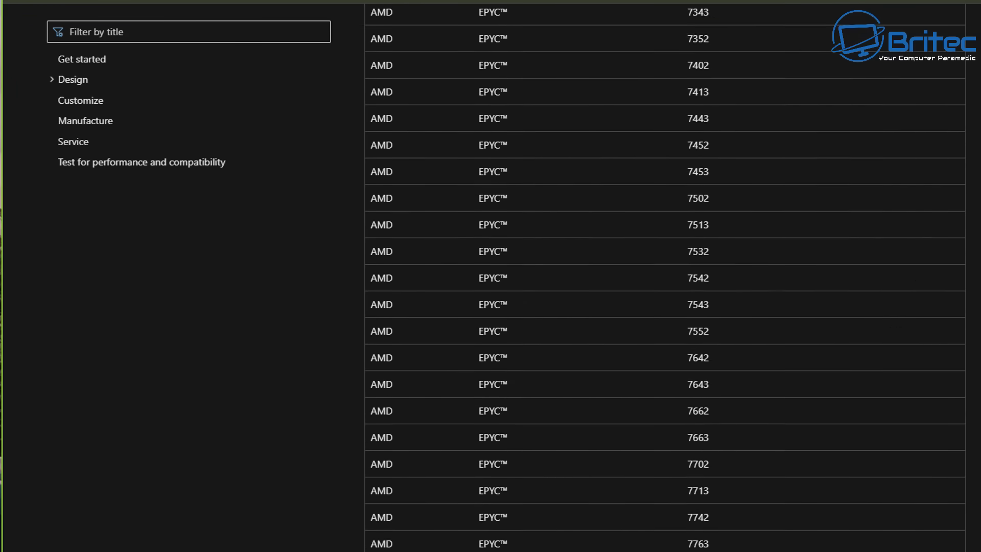
pyautogui.scroll(-3, 665, 276)
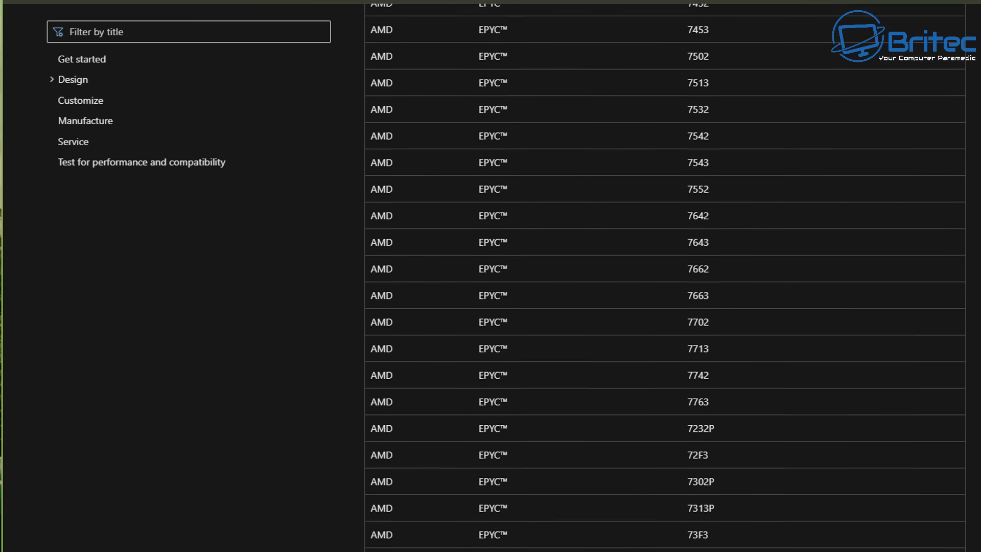
pyautogui.scroll(-3, 664, 276)
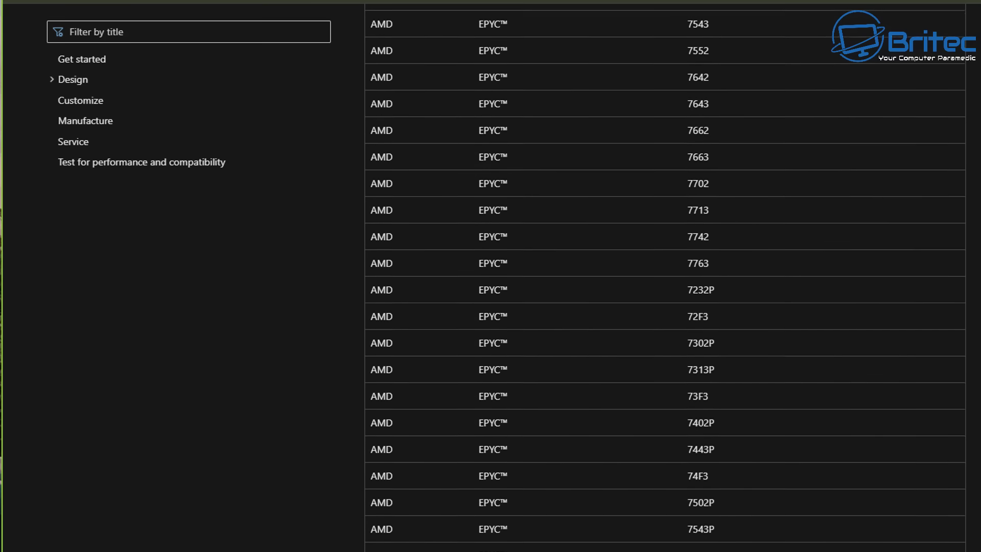
pyautogui.scroll(-2, 665, 276)
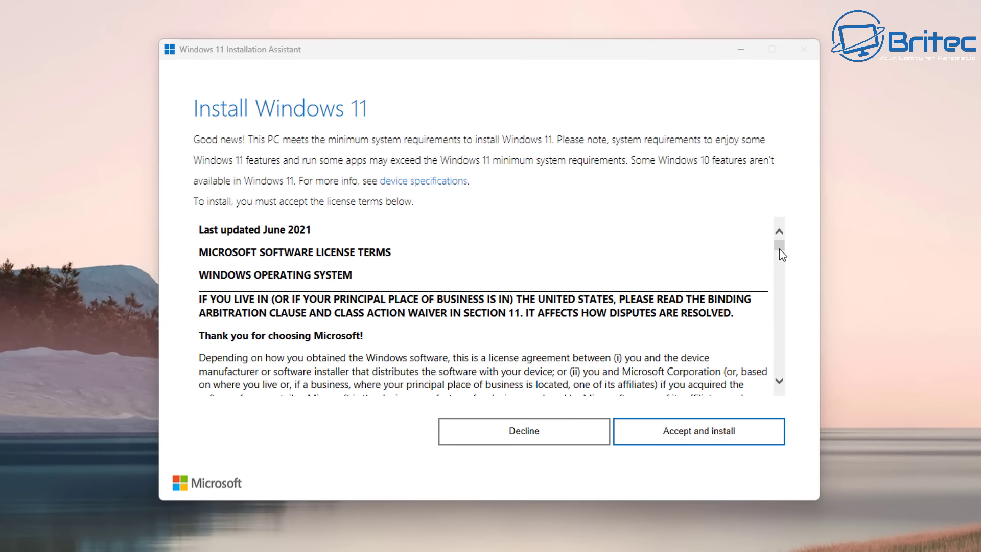
# Scroll through the Windows 11 licence terms and choose Accept and install
pyautogui.click(789, 391)
pyautogui.click(779, 380)
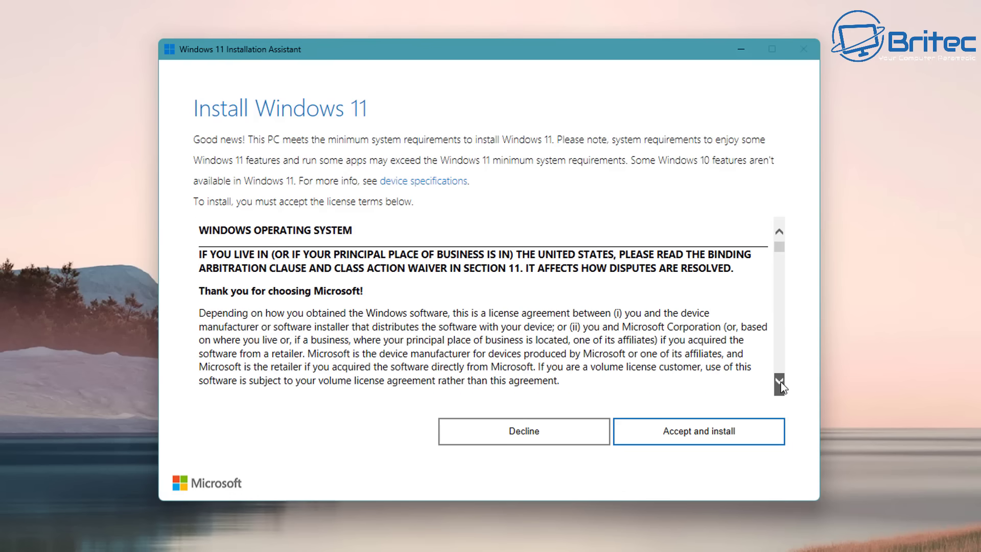
pyautogui.scroll(-6, 779, 381)
pyautogui.click(718, 438)
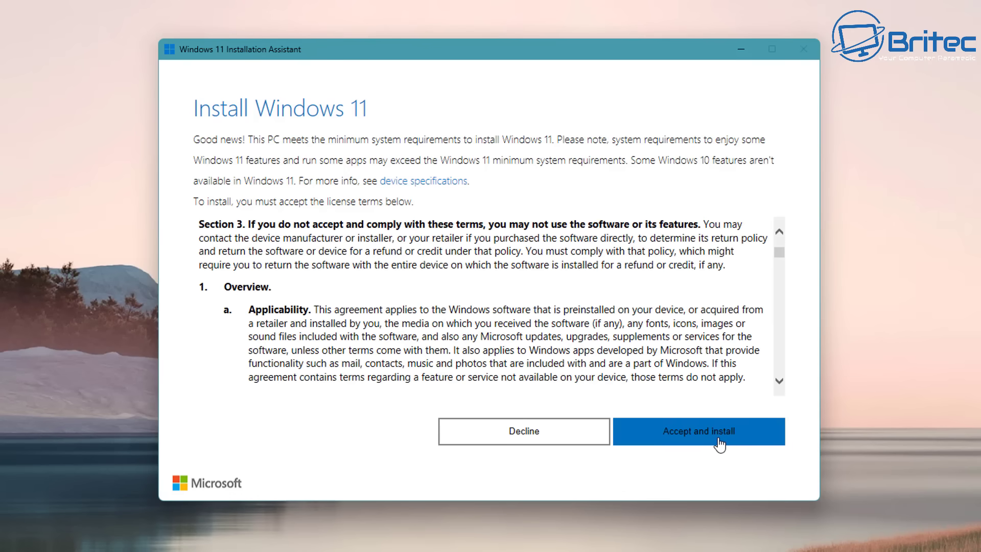